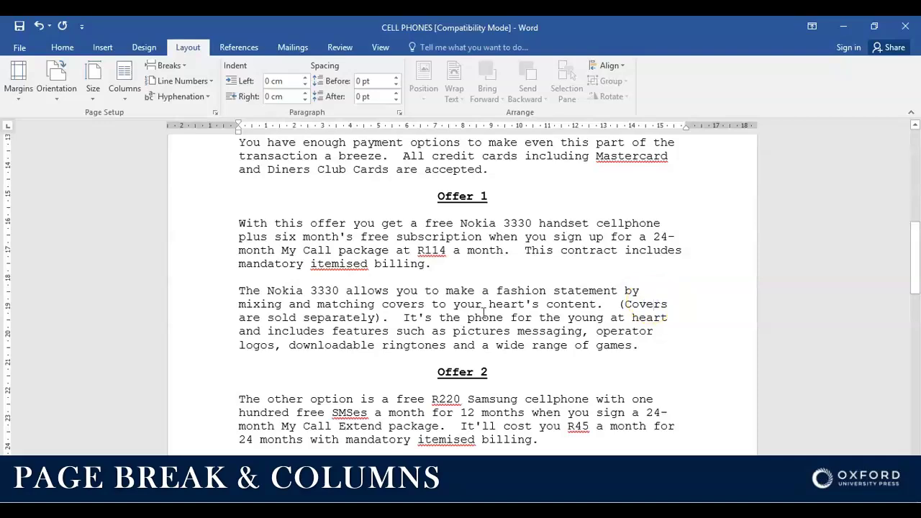
Place the insertion point at the start of the Offer 1 paragraph
{"action": "left_click", "coordinate": [362, 239]}
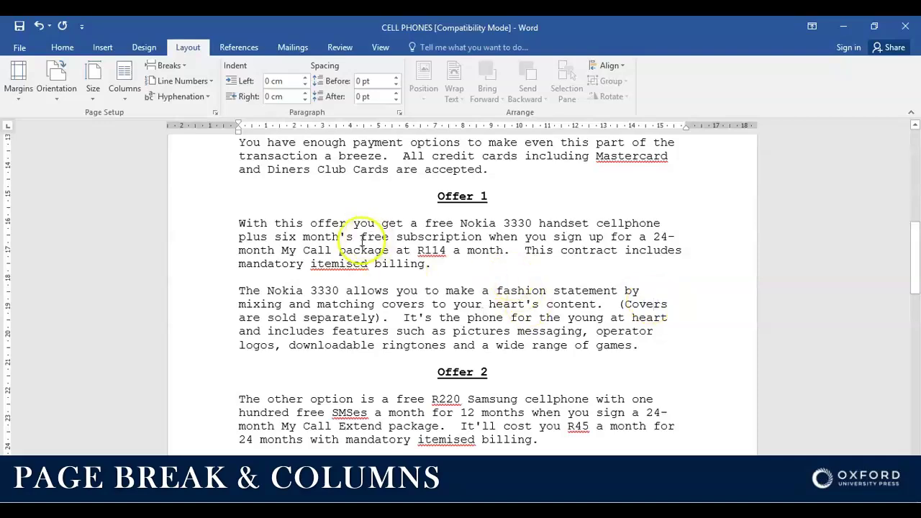
{"action": "scroll", "coordinate": [378, 243], "scroll_direction": "up", "scroll_amount": 6}
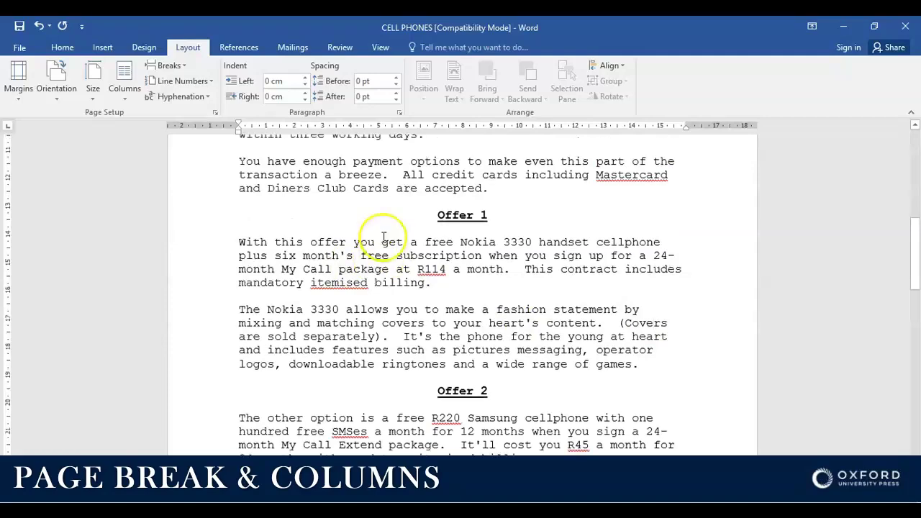
{"action": "scroll", "coordinate": [385, 238], "scroll_direction": "down", "scroll_amount": 4}
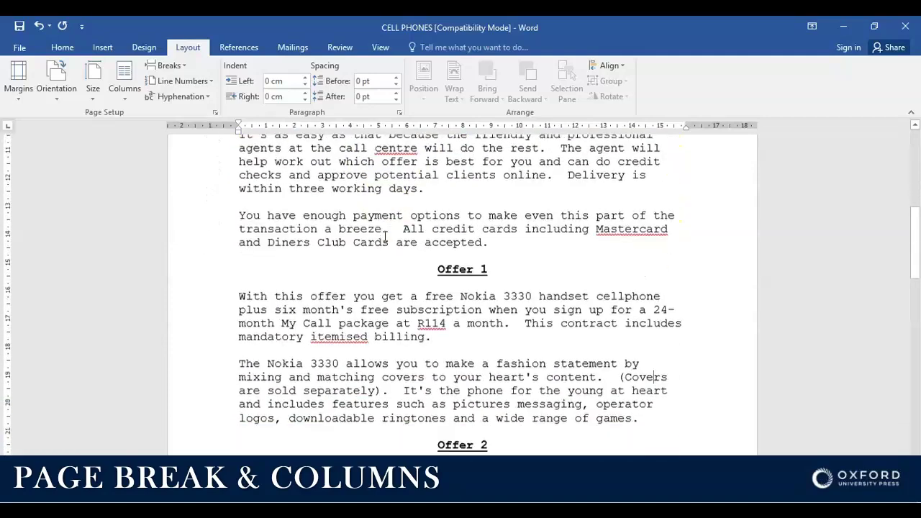
{"action": "scroll", "coordinate": [387, 234], "scroll_direction": "up", "scroll_amount": 6}
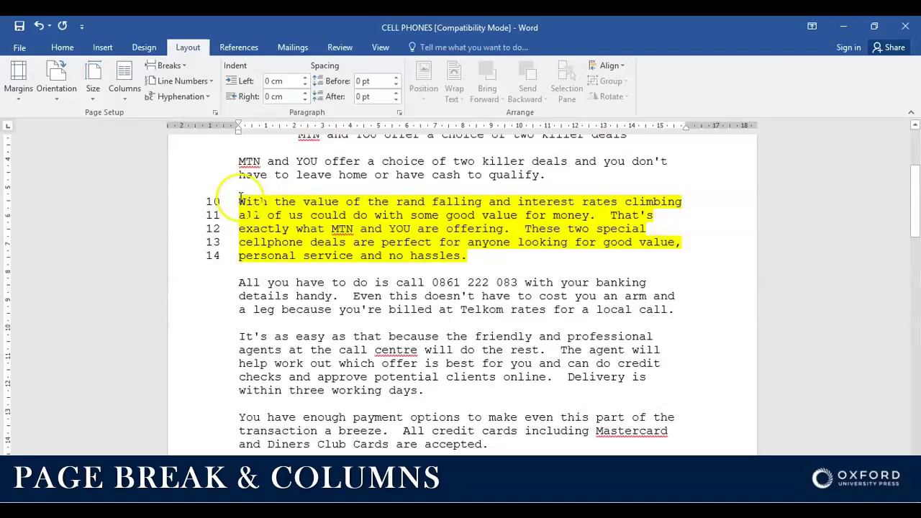
{"action": "scroll", "coordinate": [350, 267], "scroll_direction": "down", "scroll_amount": 8}
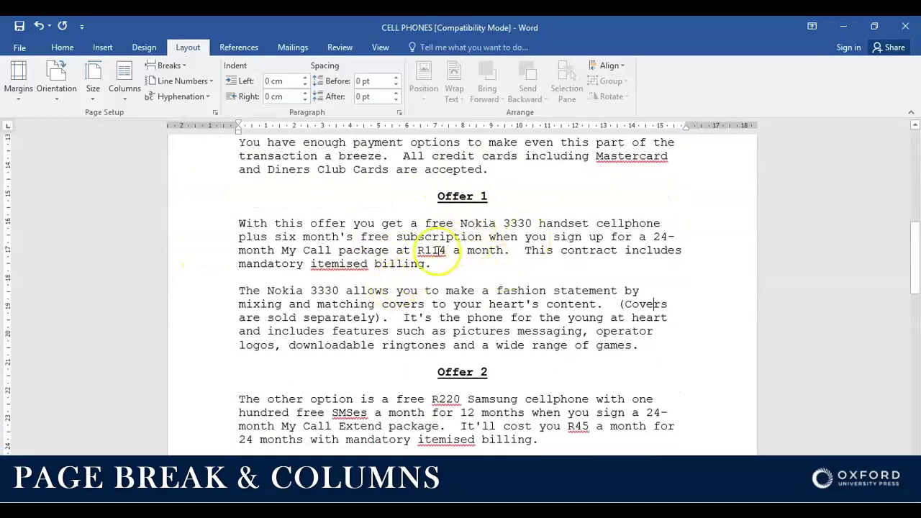
{"action": "left_click_drag", "start_coordinate": [435, 195], "coordinate": [516, 303]}
{"action": "scroll", "coordinate": [517, 303], "scroll_direction": "down", "scroll_amount": 4}
{"action": "scroll", "coordinate": [511, 301], "scroll_direction": "up", "scroll_amount": 4}
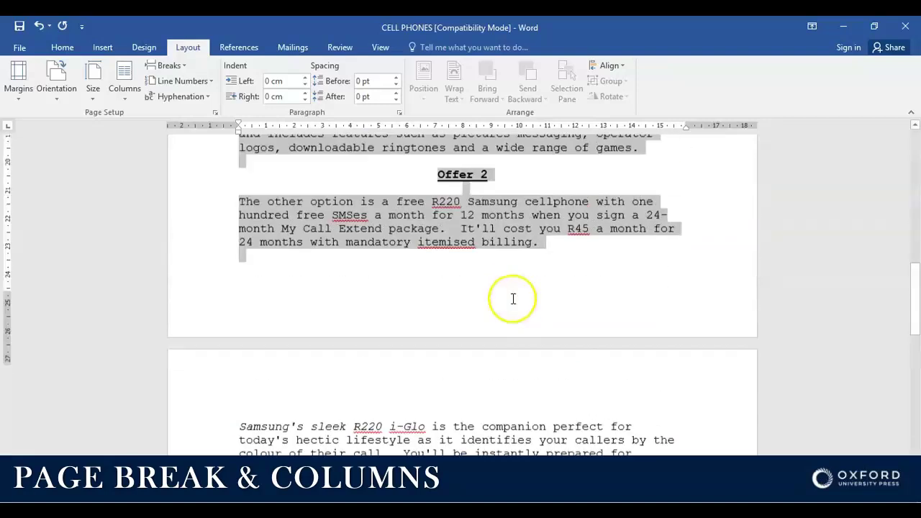
{"action": "scroll", "coordinate": [511, 300], "scroll_direction": "up", "scroll_amount": 2}
{"action": "left_click", "coordinate": [425, 275]}
{"action": "scroll", "coordinate": [398, 290], "scroll_direction": "down", "scroll_amount": 3}
{"action": "scroll", "coordinate": [392, 299], "scroll_direction": "up", "scroll_amount": 5}
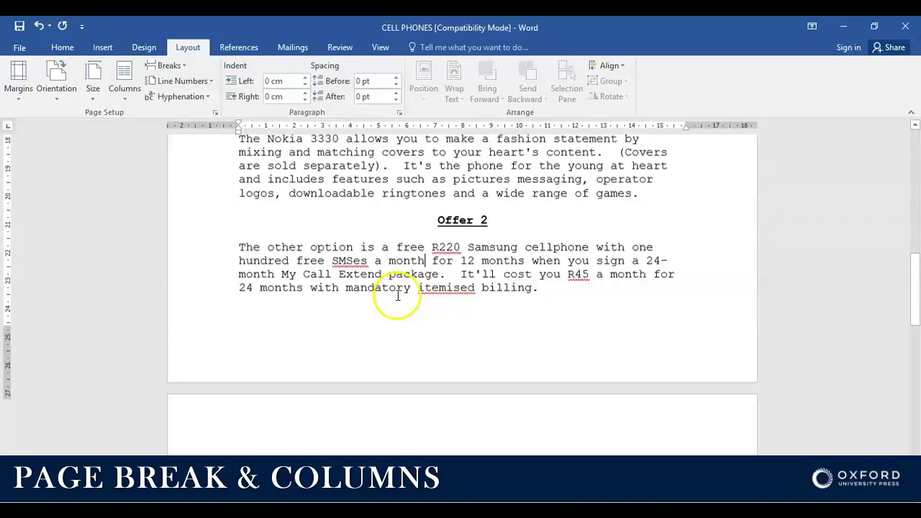
{"action": "scroll", "coordinate": [394, 290], "scroll_direction": "up", "scroll_amount": 3}
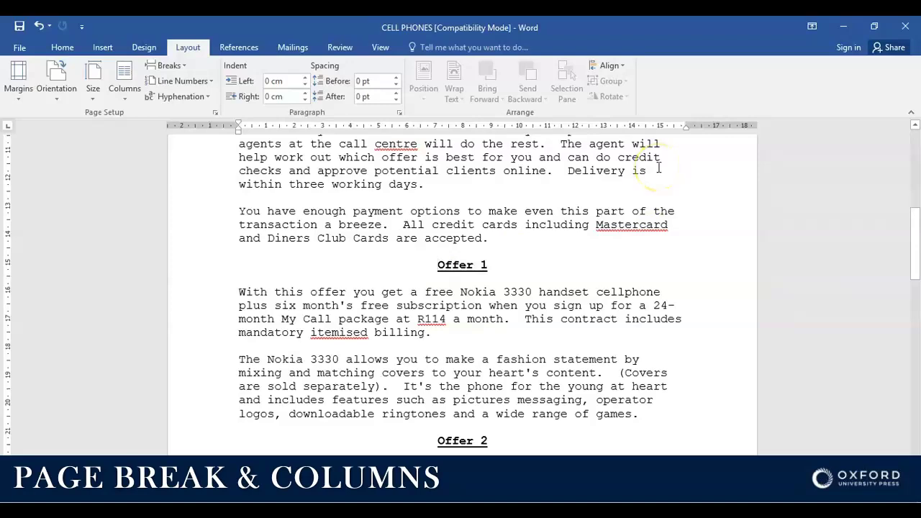
Add a page break before Offer 1 with Ctrl+Enter, then undo it
{"action": "key", "text": "ctrl+Return"}
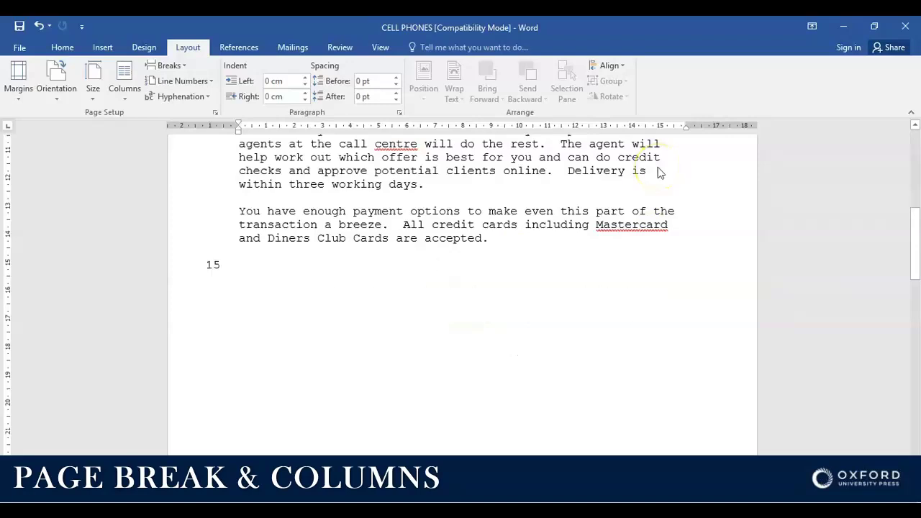
{"action": "scroll", "coordinate": [650, 161], "scroll_direction": "down", "scroll_amount": 10}
{"action": "scroll", "coordinate": [504, 324], "scroll_direction": "up", "scroll_amount": 3}
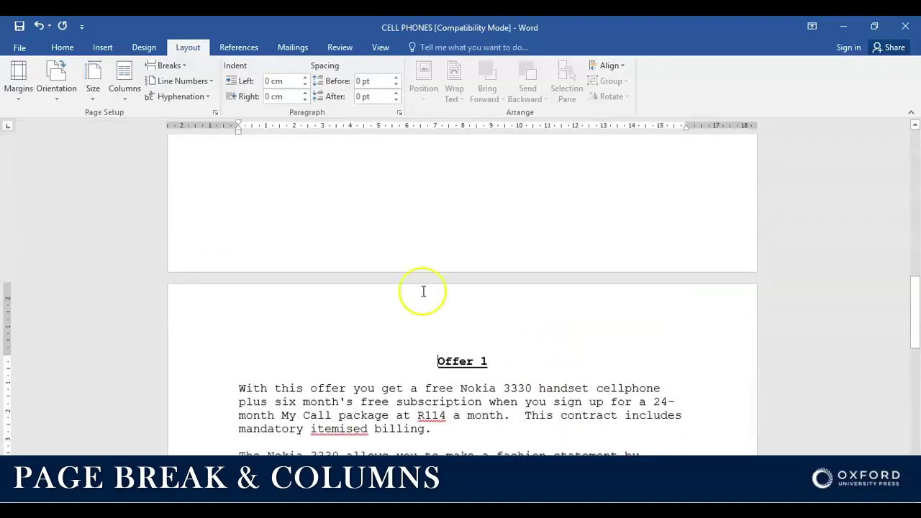
{"action": "left_click", "coordinate": [38, 26]}
{"action": "scroll", "coordinate": [432, 194], "scroll_direction": "up", "scroll_amount": 4}
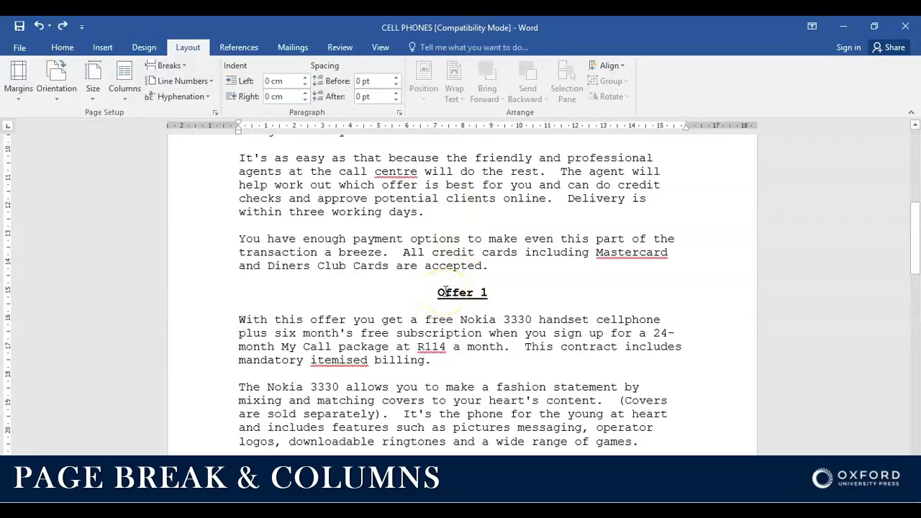
Insert a Page Break before Offer 1 from the Insert tab, then undo it again
{"action": "left_click", "coordinate": [120, 47]}
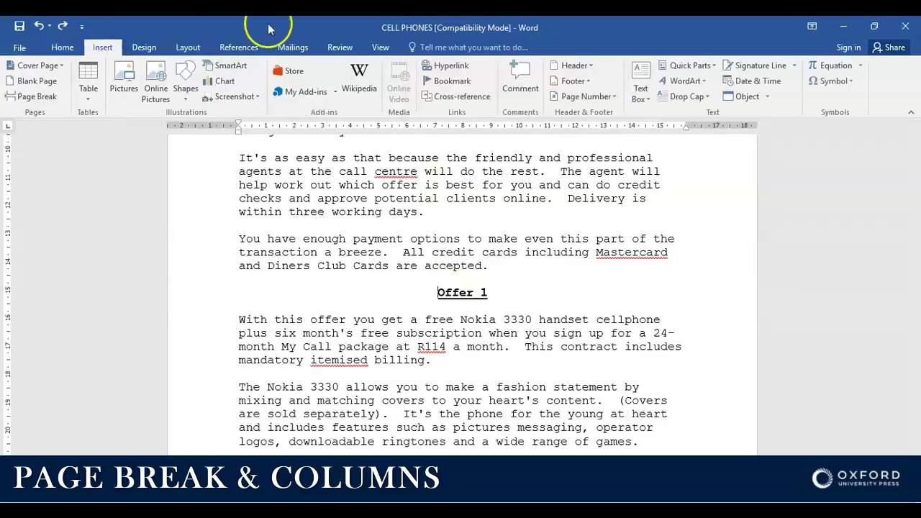
{"action": "left_click", "coordinate": [30, 97]}
{"action": "scroll", "coordinate": [151, 149], "scroll_direction": "down", "scroll_amount": 4}
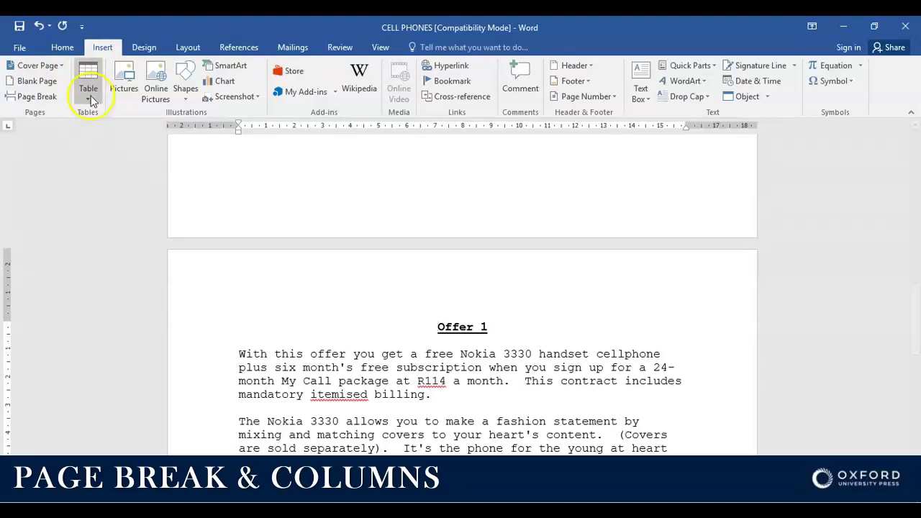
{"action": "left_click", "coordinate": [38, 26]}
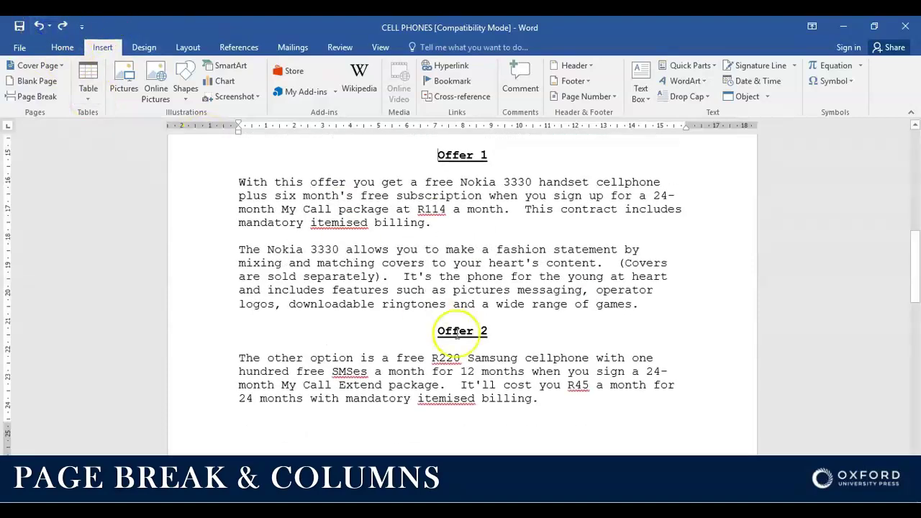
{"action": "scroll", "coordinate": [457, 334], "scroll_direction": "up", "scroll_amount": 5}
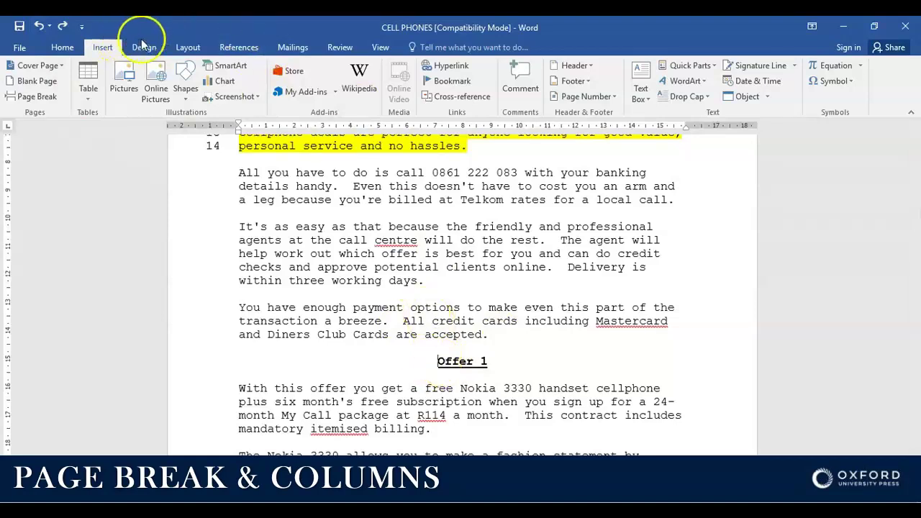
Insert a Page break from Layout > Breaks so Offer 1 opens a new page
{"action": "left_click", "coordinate": [191, 50]}
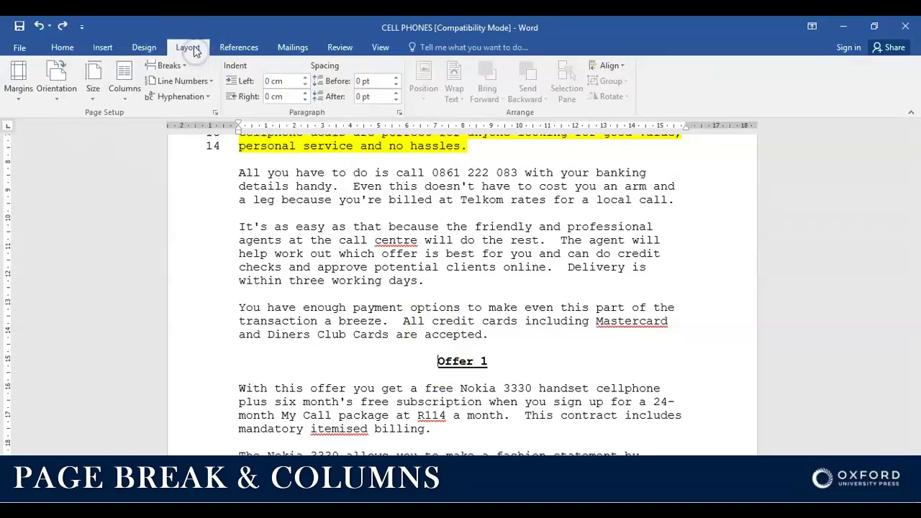
{"action": "left_click", "coordinate": [181, 64]}
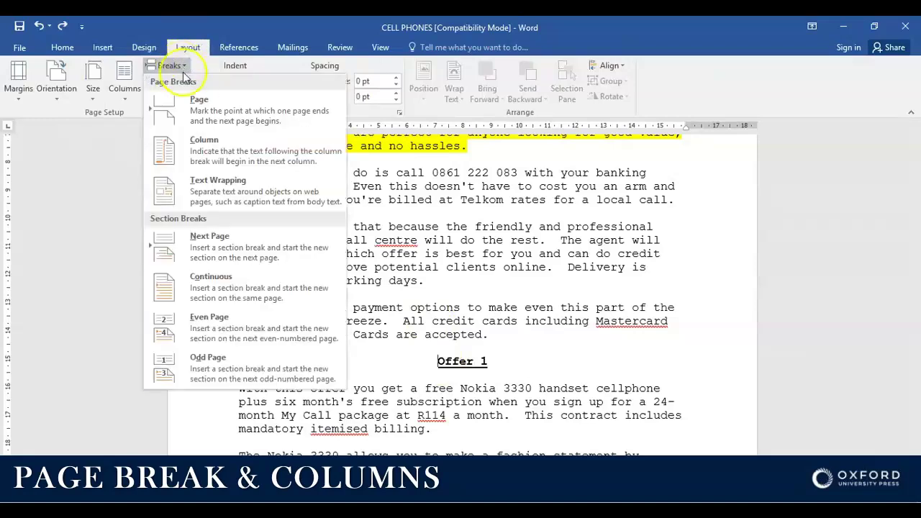
{"action": "left_click", "coordinate": [223, 115]}
{"action": "scroll", "coordinate": [469, 244], "scroll_direction": "down", "scroll_amount": 15}
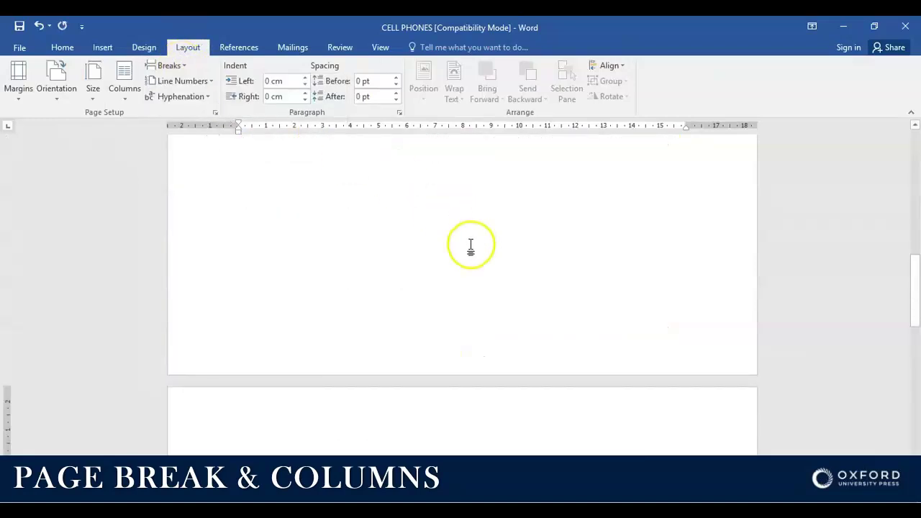
{"action": "scroll", "coordinate": [464, 252], "scroll_direction": "up", "scroll_amount": 8}
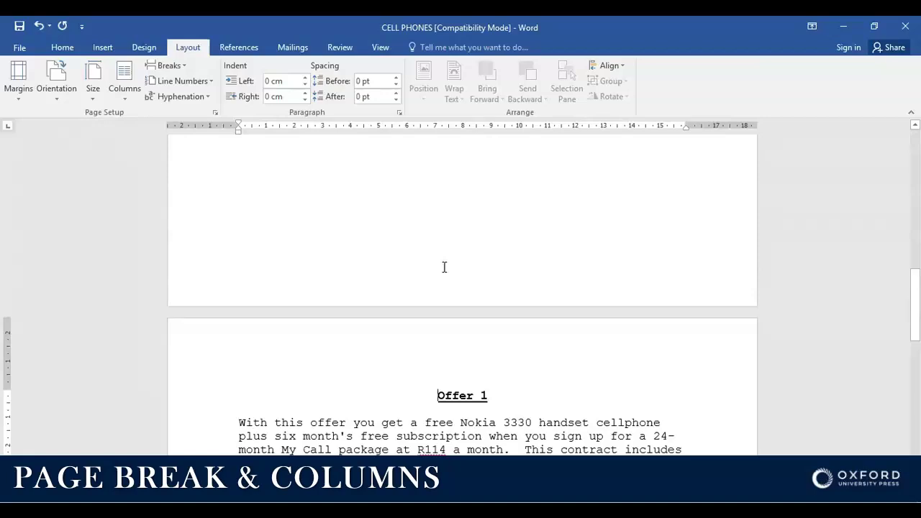
{"action": "scroll", "coordinate": [446, 267], "scroll_direction": "up", "scroll_amount": 2}
{"action": "scroll", "coordinate": [456, 257], "scroll_direction": "down", "scroll_amount": 6}
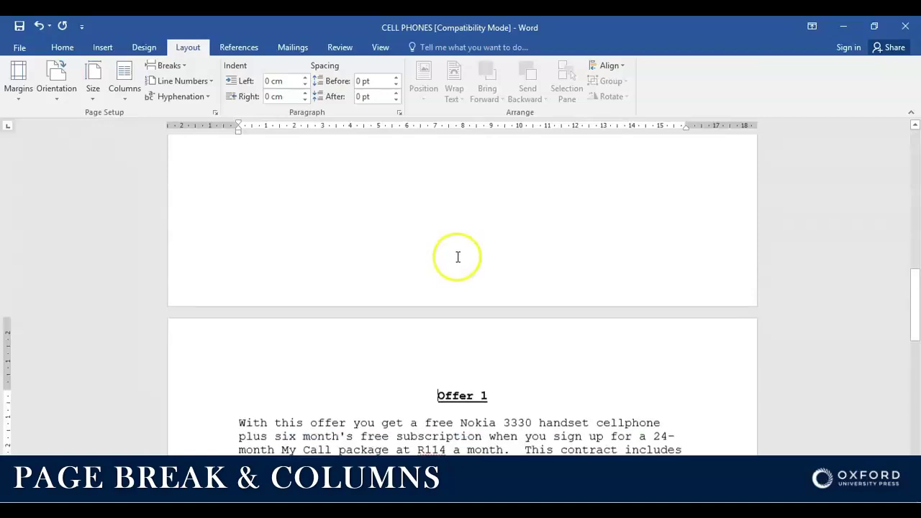
{"action": "scroll", "coordinate": [459, 256], "scroll_direction": "down", "scroll_amount": 2}
{"action": "scroll", "coordinate": [453, 230], "scroll_direction": "up", "scroll_amount": 3}
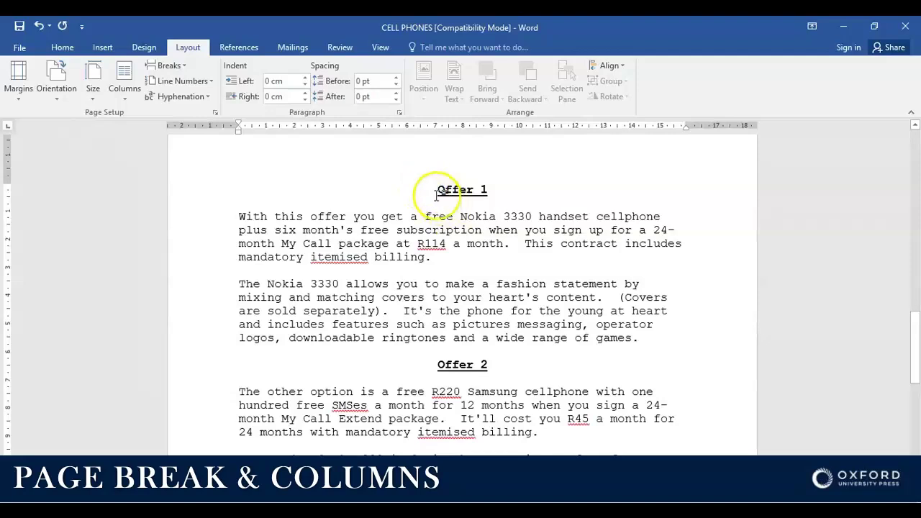
{"action": "scroll", "coordinate": [439, 324], "scroll_direction": "down", "scroll_amount": 2}
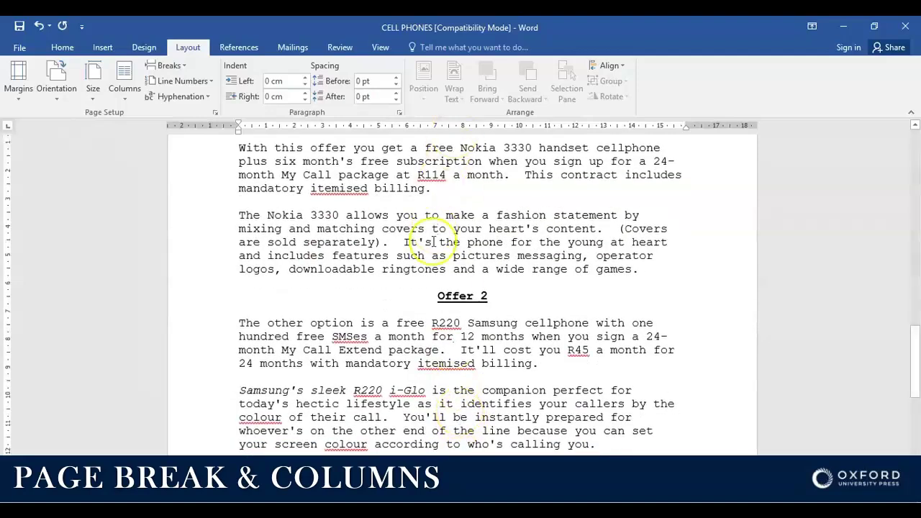
{"action": "scroll", "coordinate": [441, 316], "scroll_direction": "up", "scroll_amount": 3}
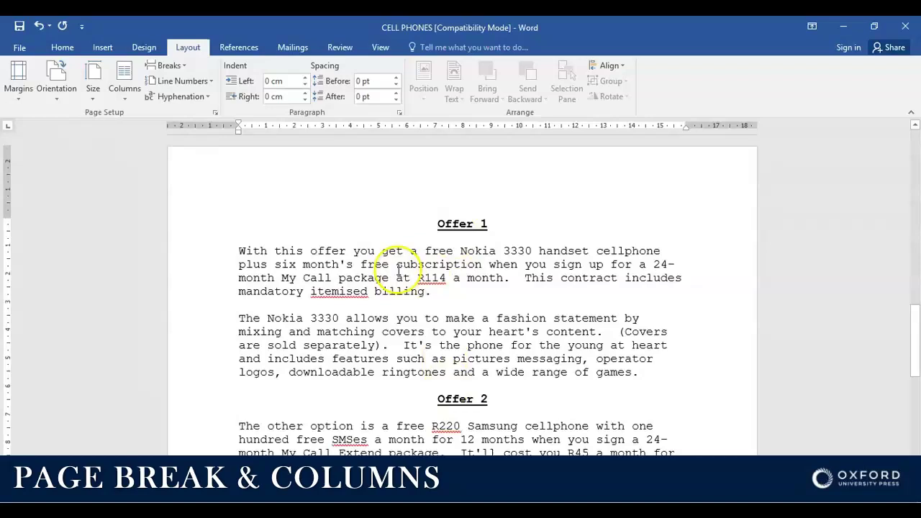
{"action": "left_click", "coordinate": [397, 373]}
{"action": "scroll", "coordinate": [393, 385], "scroll_direction": "down", "scroll_amount": 1}
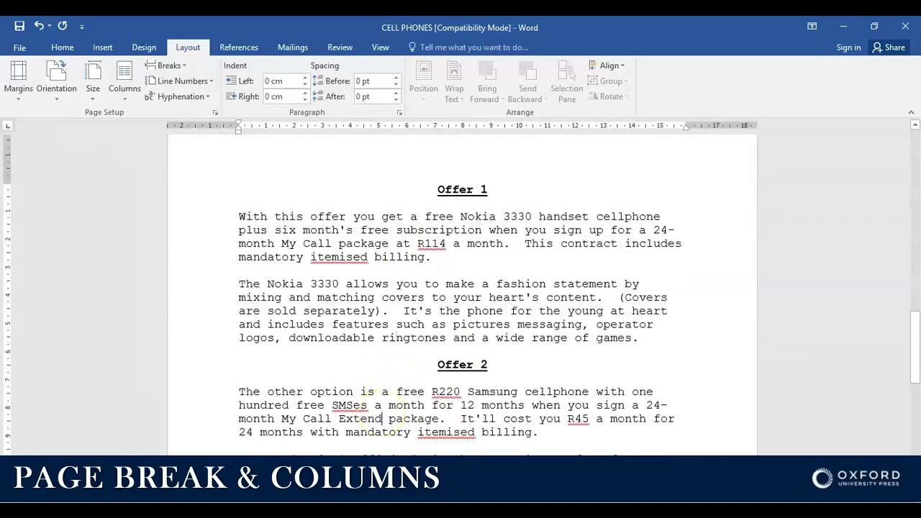
{"action": "scroll", "coordinate": [411, 376], "scroll_direction": "down", "scroll_amount": 3}
{"action": "scroll", "coordinate": [408, 386], "scroll_direction": "up", "scroll_amount": 2}
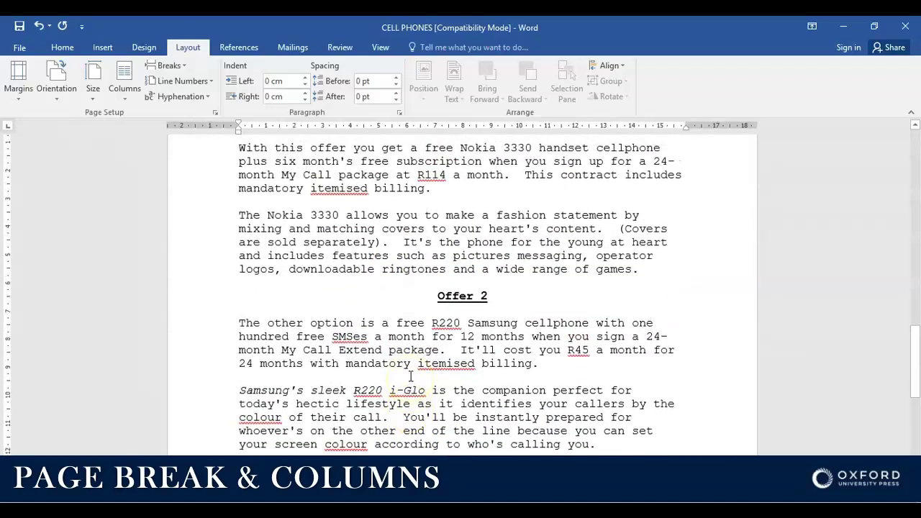
{"action": "scroll", "coordinate": [411, 375], "scroll_direction": "up", "scroll_amount": 2}
{"action": "scroll", "coordinate": [411, 365], "scroll_direction": "down", "scroll_amount": 1}
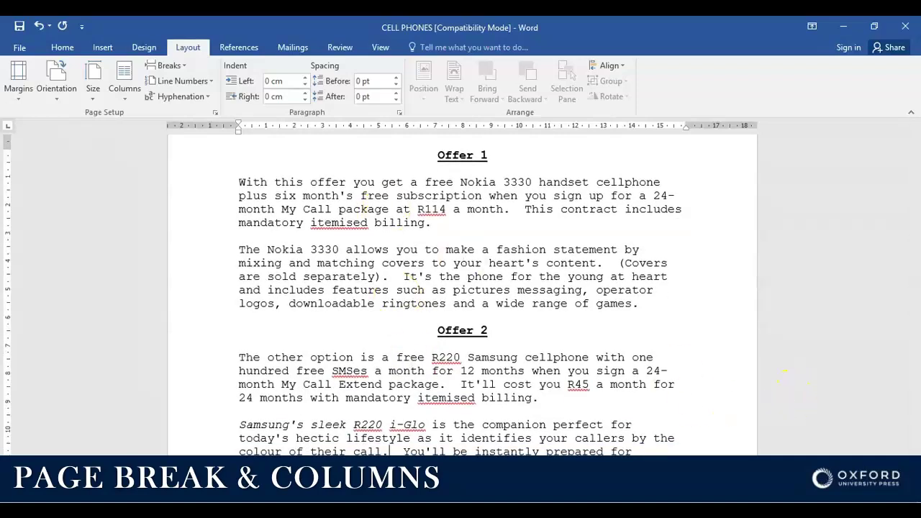
Back in the document, select from the Offer 1 heading down to the paragraph ending 'calling you.'
{"action": "left_click", "coordinate": [773, 468]}
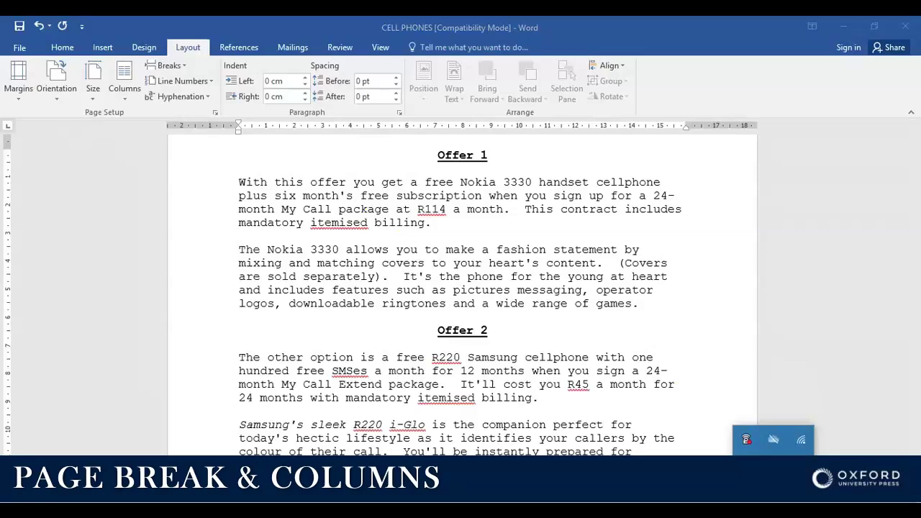
{"action": "left_click", "coordinate": [774, 464]}
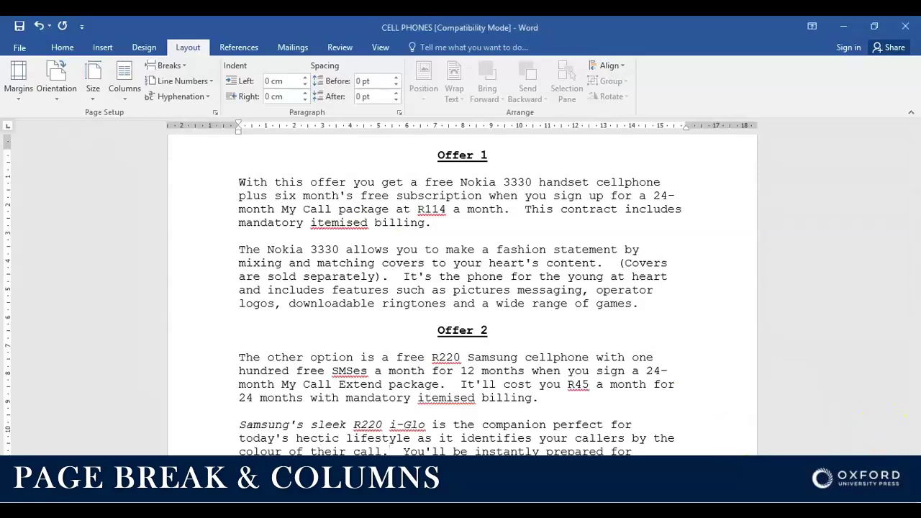
{"action": "scroll", "coordinate": [561, 378], "scroll_direction": "down", "scroll_amount": 3, "text": "ctrl"}
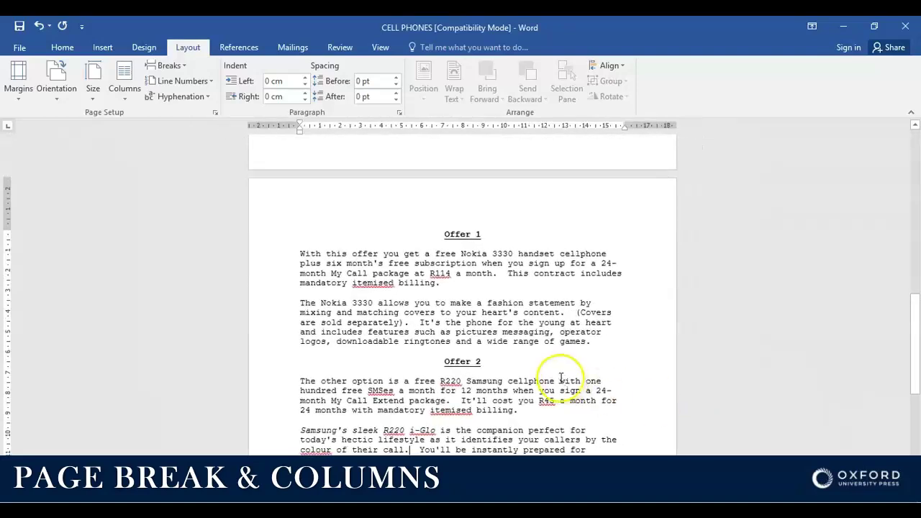
{"action": "scroll", "coordinate": [562, 378], "scroll_direction": "down", "scroll_amount": 2}
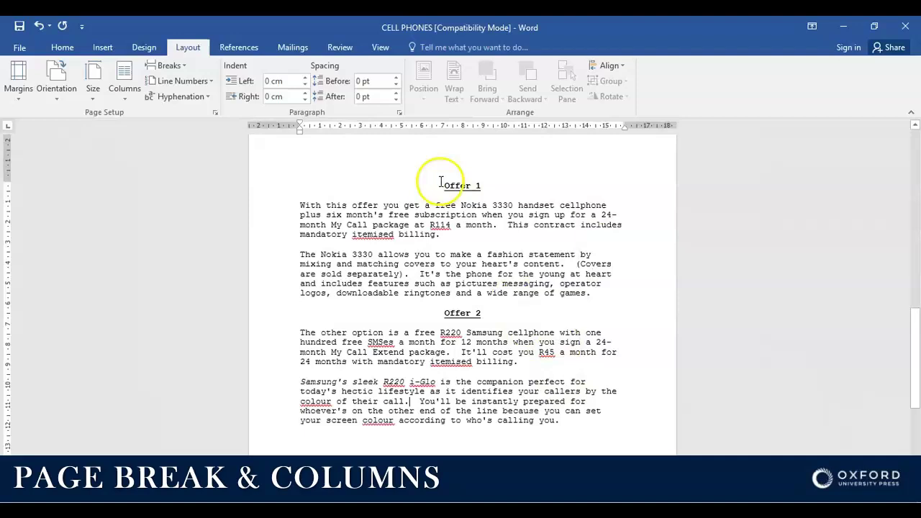
{"action": "left_click_drag", "start_coordinate": [438, 181], "coordinate": [552, 420]}
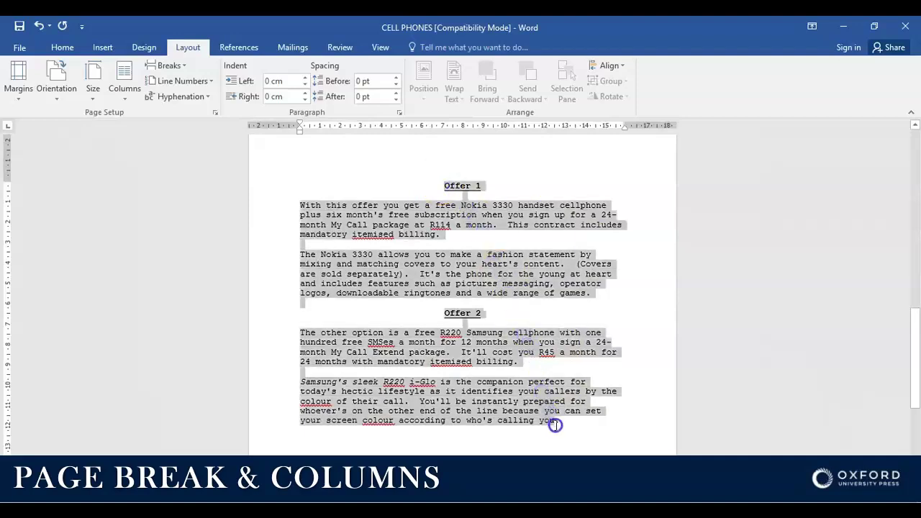
Reselect Offer 1 through the end of Offer 2 and bring up the Layout Columns options
{"action": "left_click", "coordinate": [427, 156]}
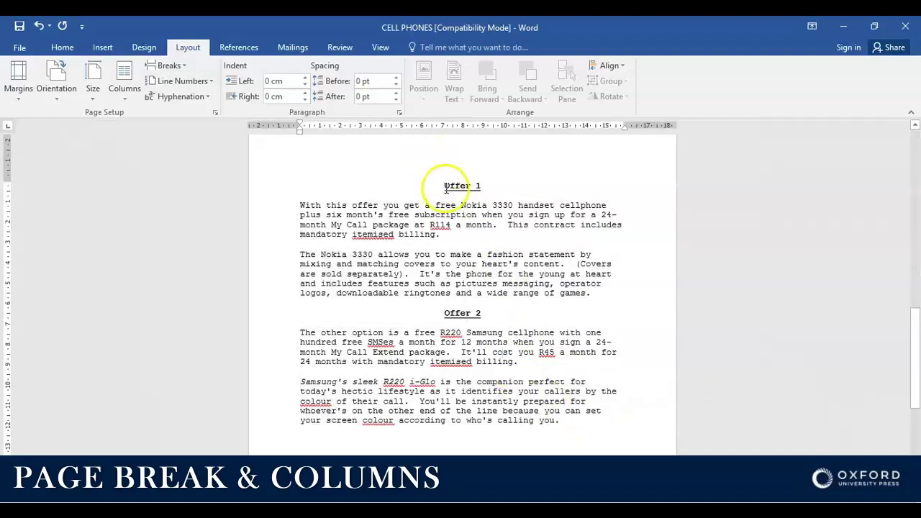
{"action": "left_click_drag", "start_coordinate": [446, 188], "coordinate": [609, 432]}
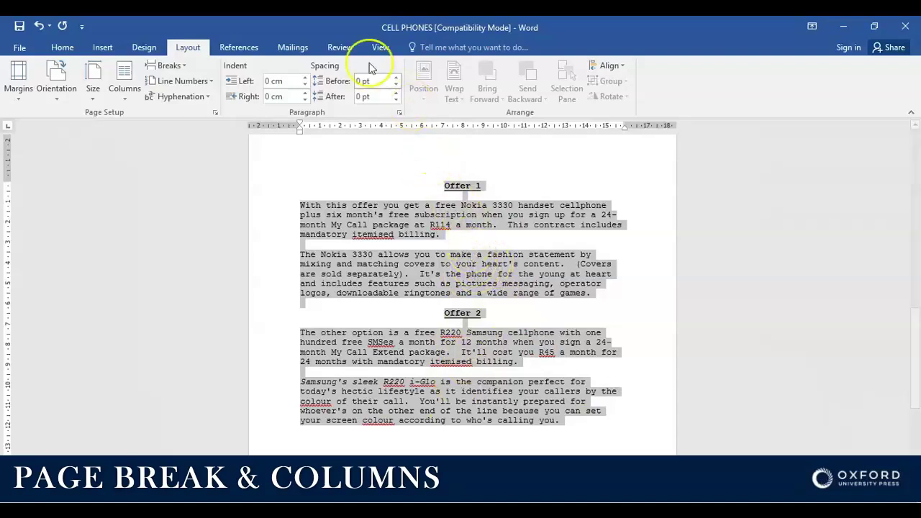
{"action": "left_click", "coordinate": [190, 48]}
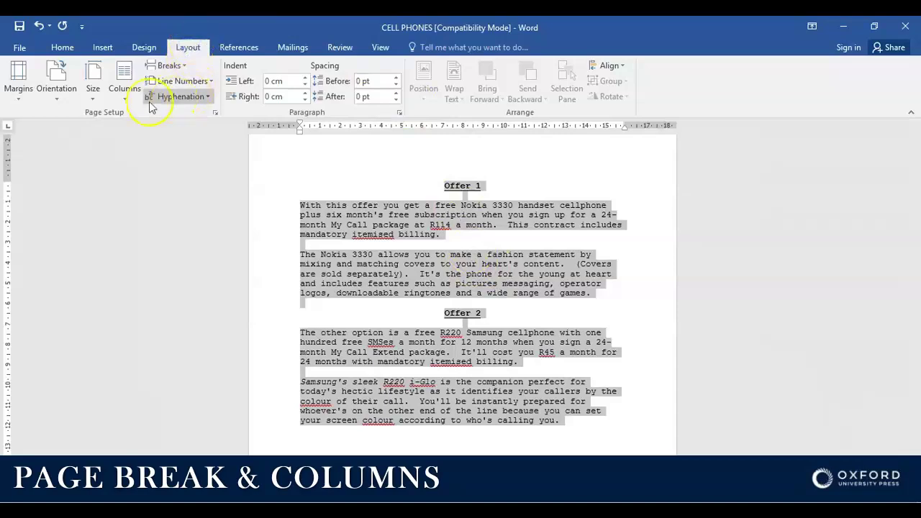
{"action": "left_click", "coordinate": [124, 100]}
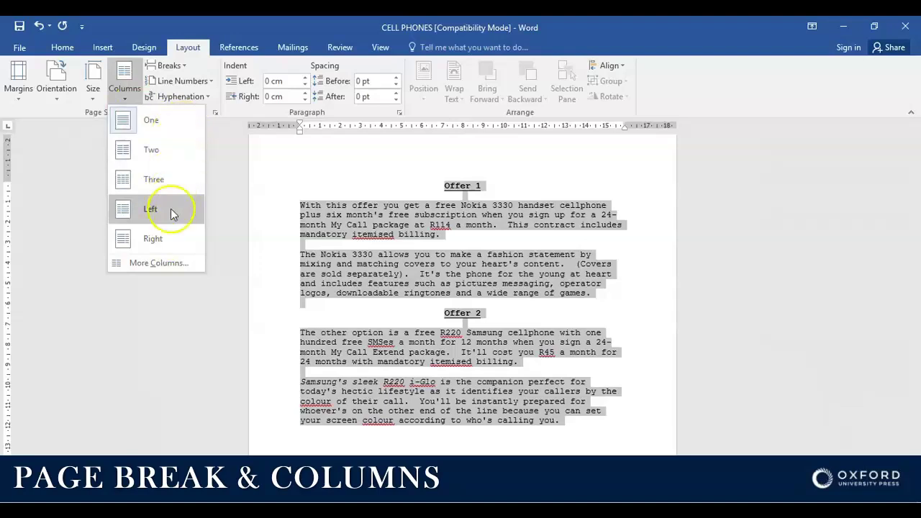
Apply the Two preset in More Columns: two equal 7.34 cm columns, 1.25 cm spacing
{"action": "left_click", "coordinate": [154, 264]}
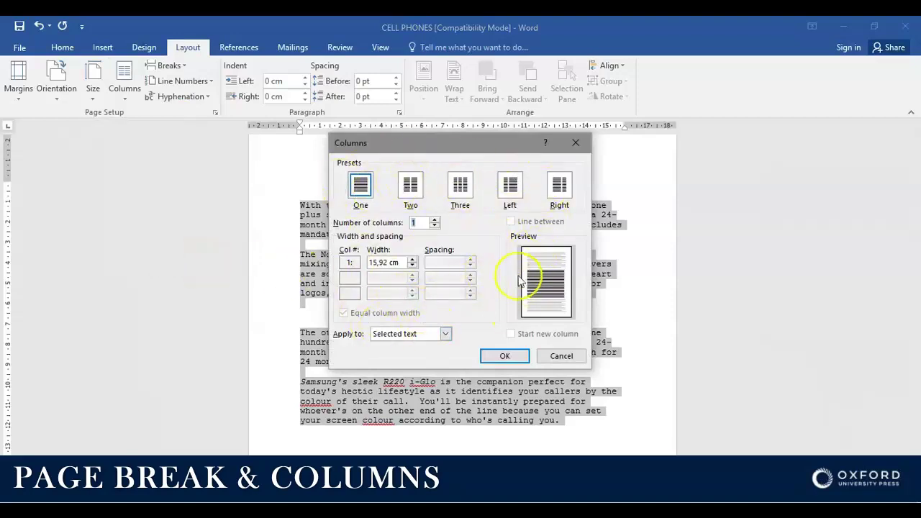
{"action": "left_click", "coordinate": [411, 187]}
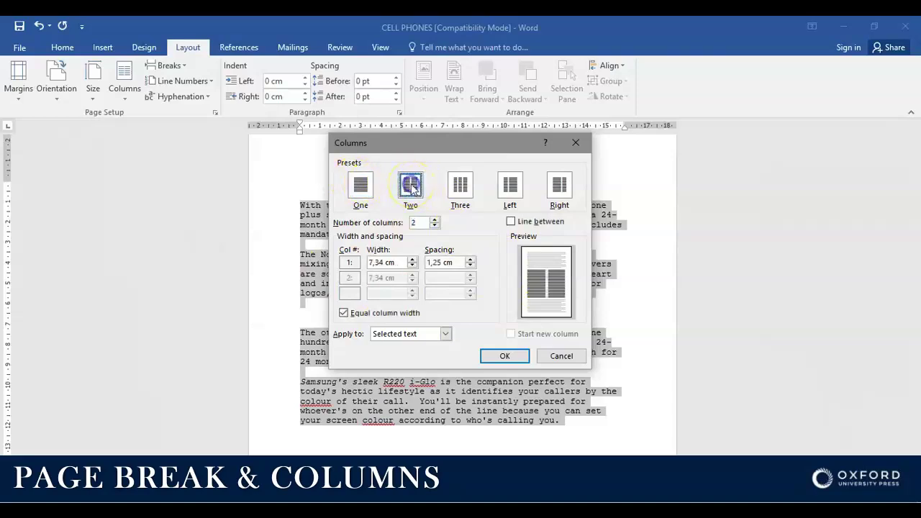
{"action": "left_click", "coordinate": [501, 358]}
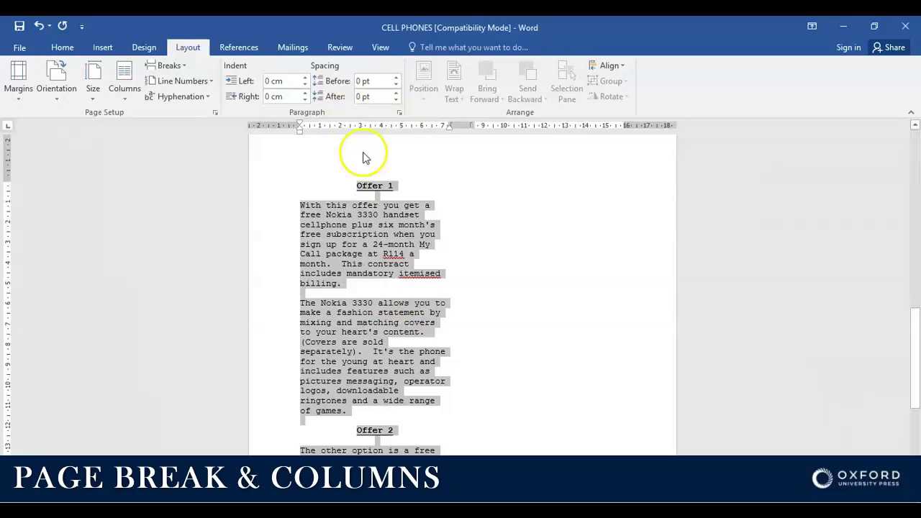
Turn the Ruler off and back on from the View tab
{"action": "left_click", "coordinate": [378, 48]}
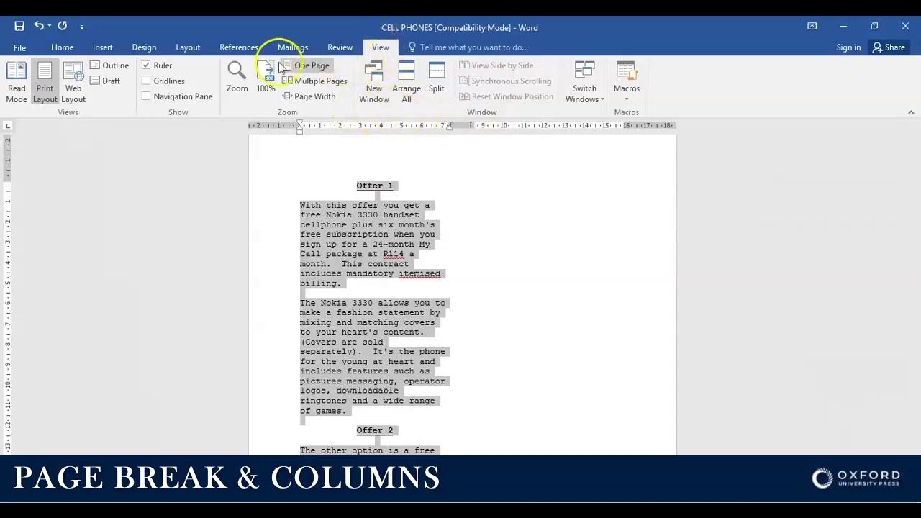
{"action": "left_click", "coordinate": [148, 65]}
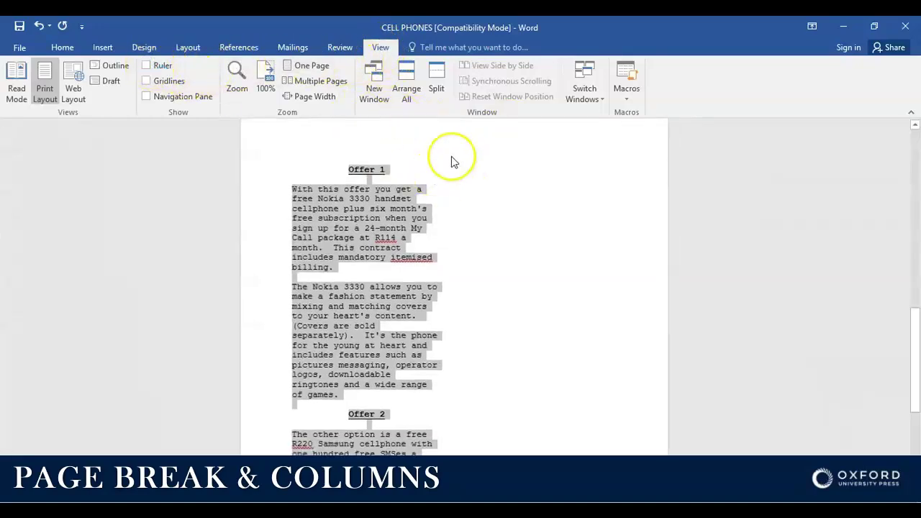
{"action": "scroll", "coordinate": [451, 156], "scroll_direction": "up", "scroll_amount": 1}
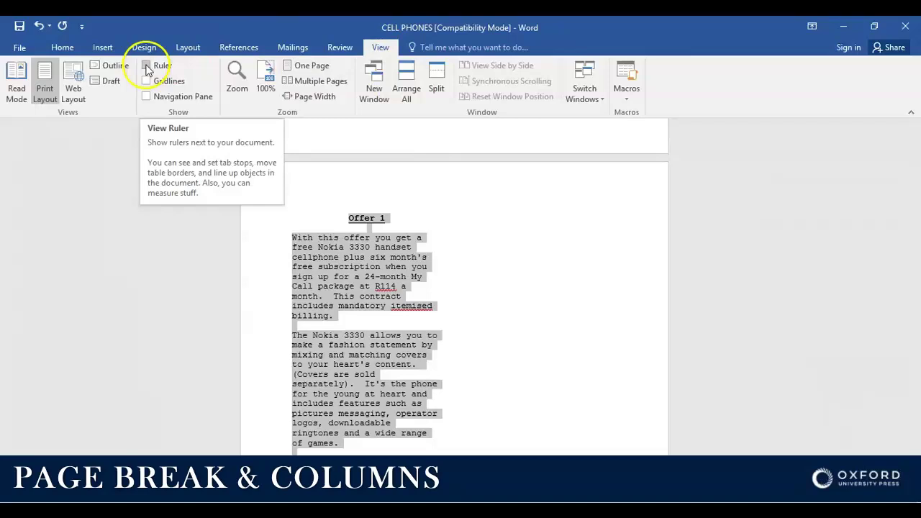
{"action": "left_click", "coordinate": [148, 66]}
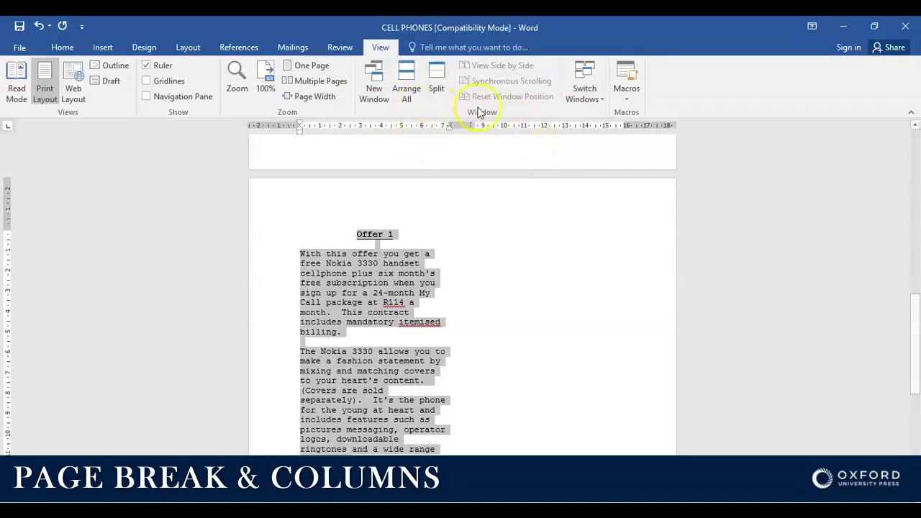
Clear the selection and set the insertion point just before the 'Offer 2' heading
{"action": "scroll", "coordinate": [464, 173], "scroll_direction": "down", "scroll_amount": 6}
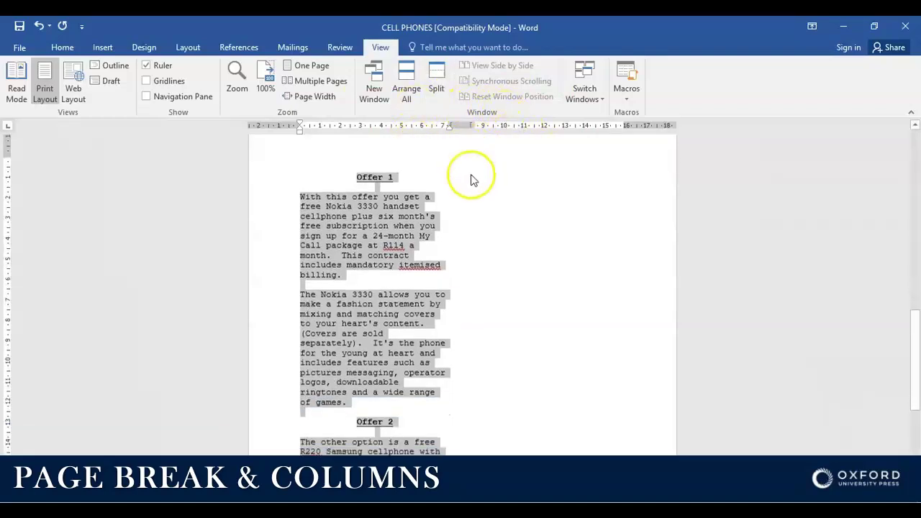
{"action": "scroll", "coordinate": [388, 184], "scroll_direction": "up", "scroll_amount": 4}
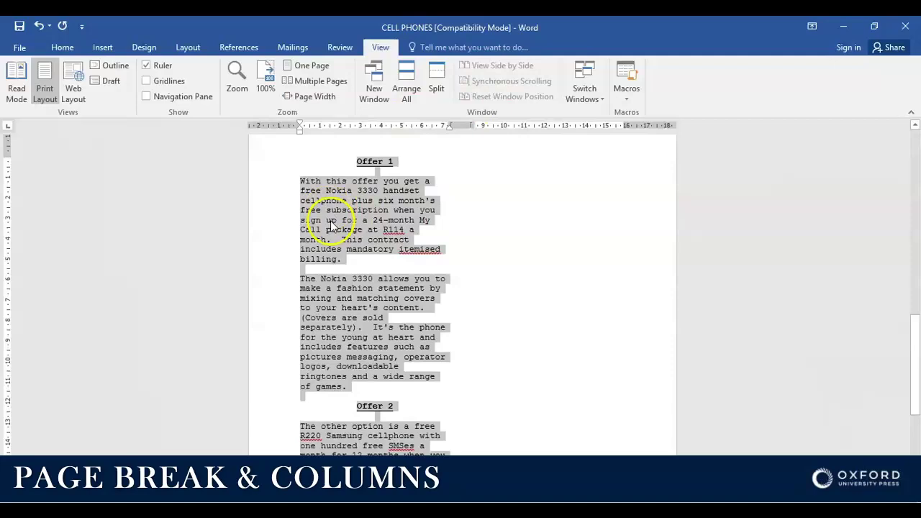
{"action": "scroll", "coordinate": [371, 356], "scroll_direction": "down", "scroll_amount": 5}
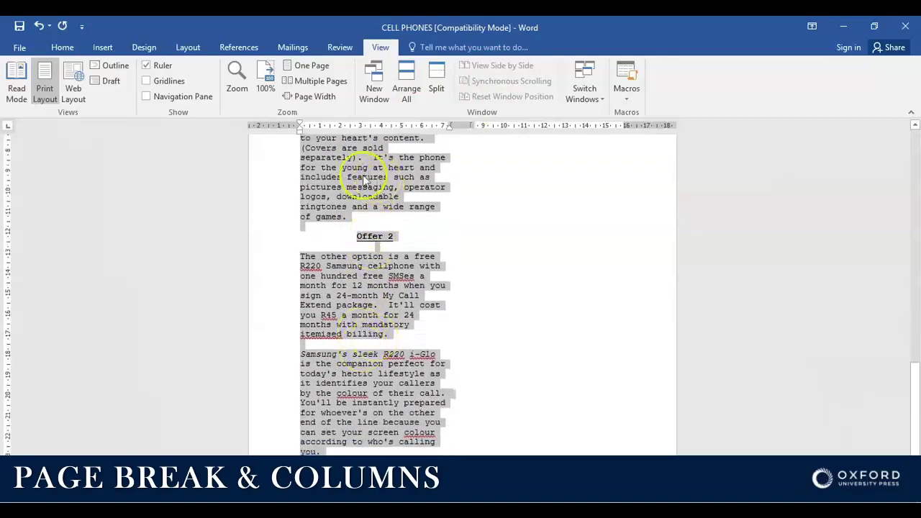
{"action": "scroll", "coordinate": [366, 238], "scroll_direction": "up", "scroll_amount": 2}
{"action": "scroll", "coordinate": [366, 237], "scroll_direction": "up", "scroll_amount": 5}
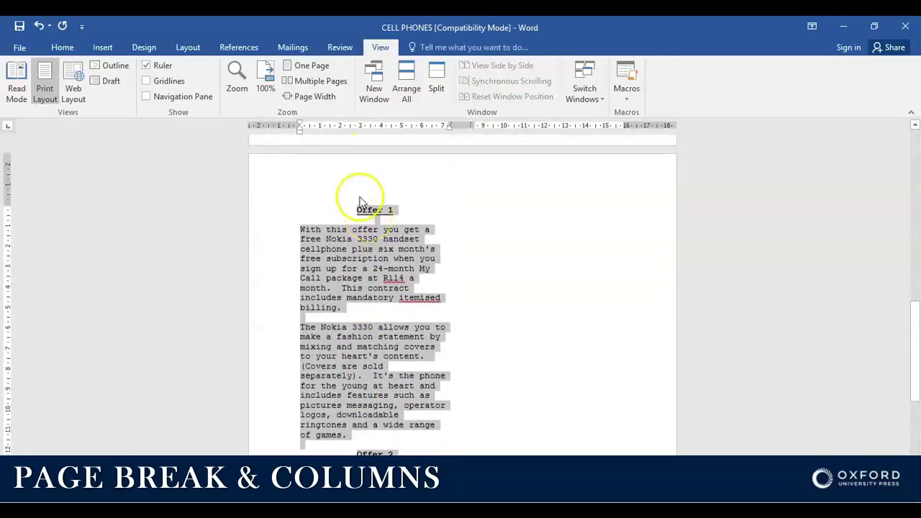
{"action": "scroll", "coordinate": [367, 226], "scroll_direction": "down", "scroll_amount": 3}
{"action": "scroll", "coordinate": [367, 229], "scroll_direction": "down", "scroll_amount": 4}
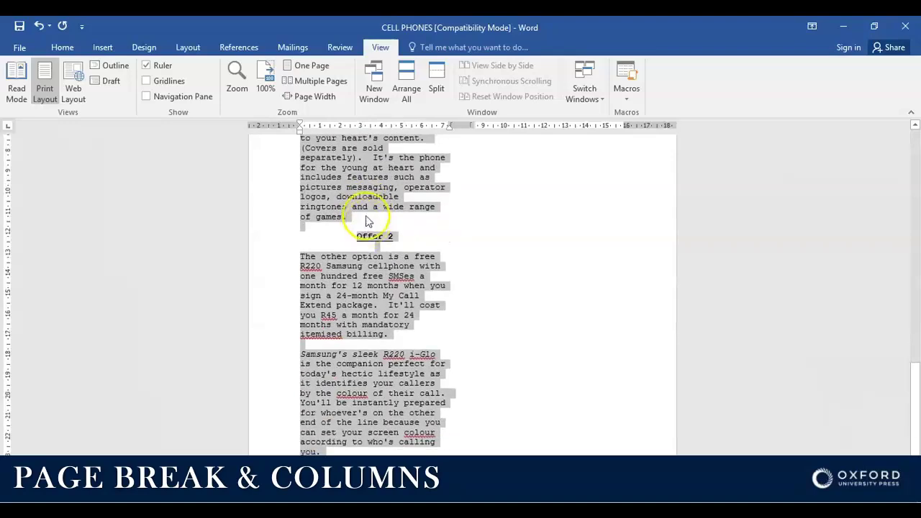
{"action": "scroll", "coordinate": [367, 187], "scroll_direction": "up", "scroll_amount": 2}
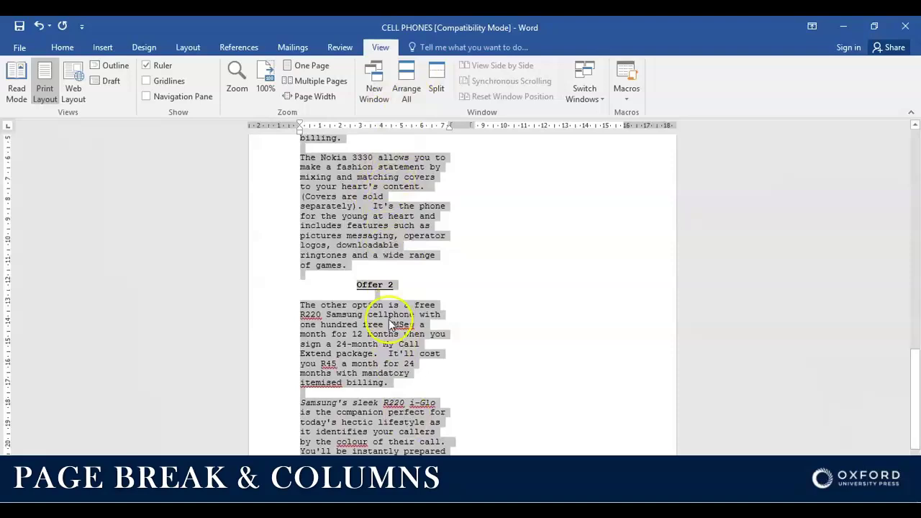
{"action": "left_click", "coordinate": [373, 294]}
{"action": "left_click", "coordinate": [355, 285]}
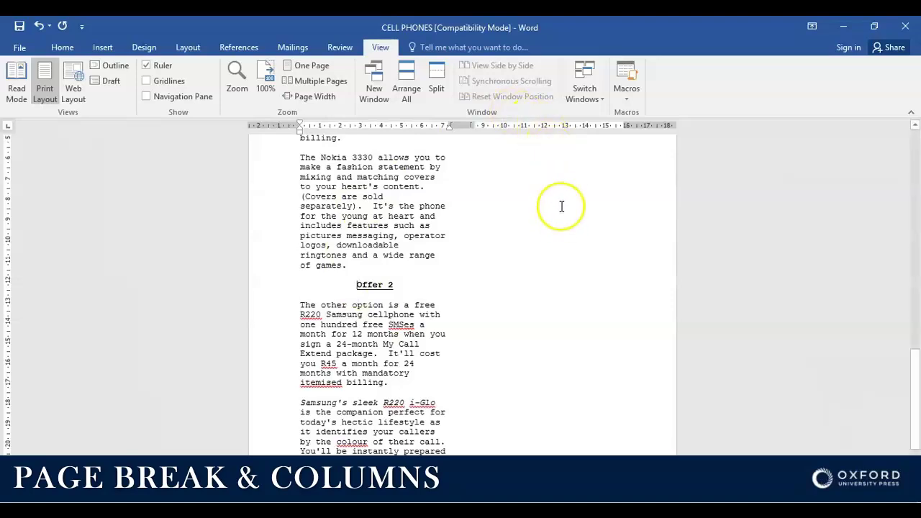
{"action": "scroll", "coordinate": [346, 169], "scroll_direction": "up", "scroll_amount": 5}
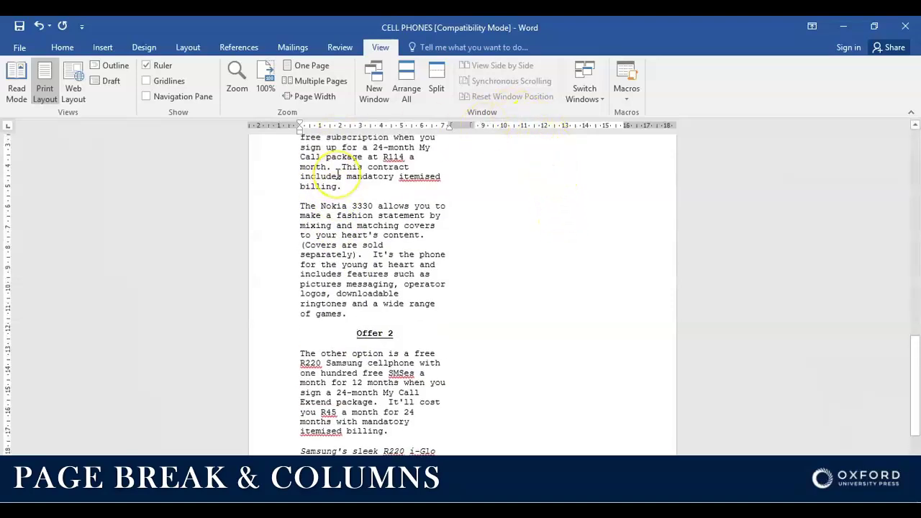
{"action": "scroll", "coordinate": [338, 173], "scroll_direction": "up", "scroll_amount": 15}
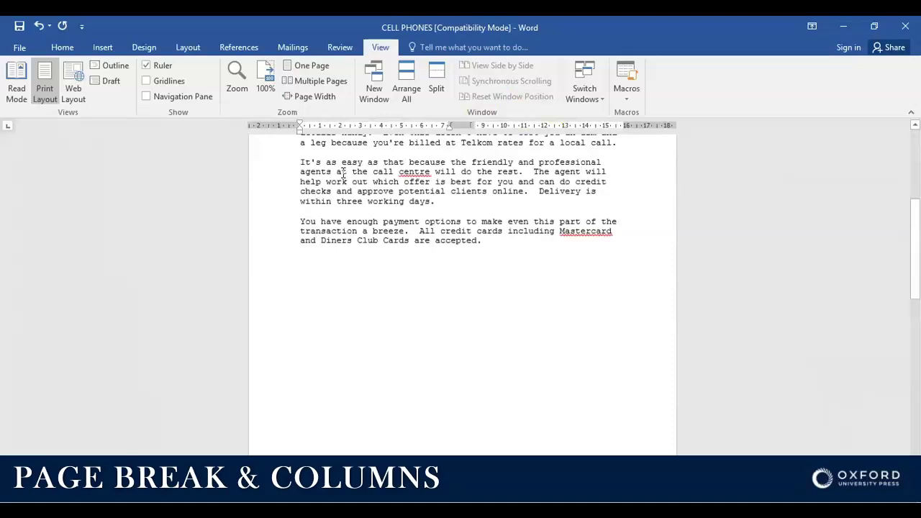
{"action": "scroll", "coordinate": [352, 174], "scroll_direction": "down", "scroll_amount": 12}
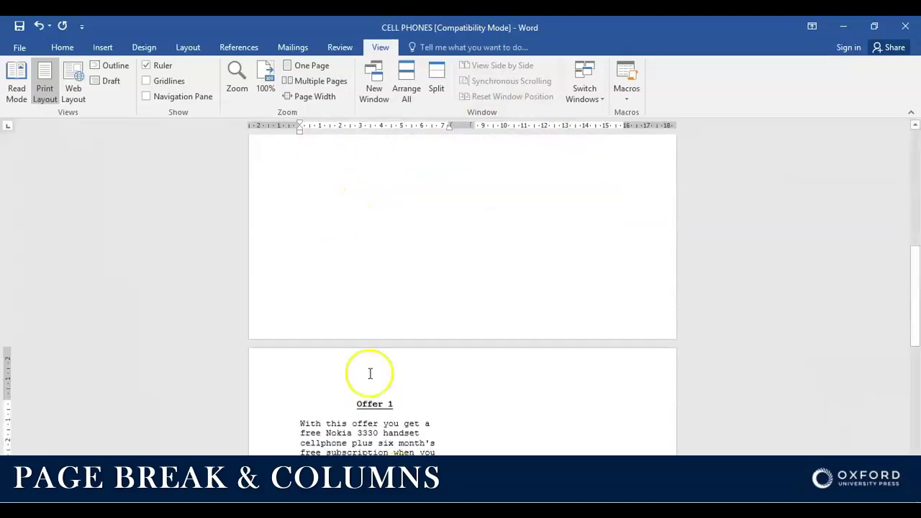
{"action": "scroll", "coordinate": [389, 238], "scroll_direction": "down", "scroll_amount": 6}
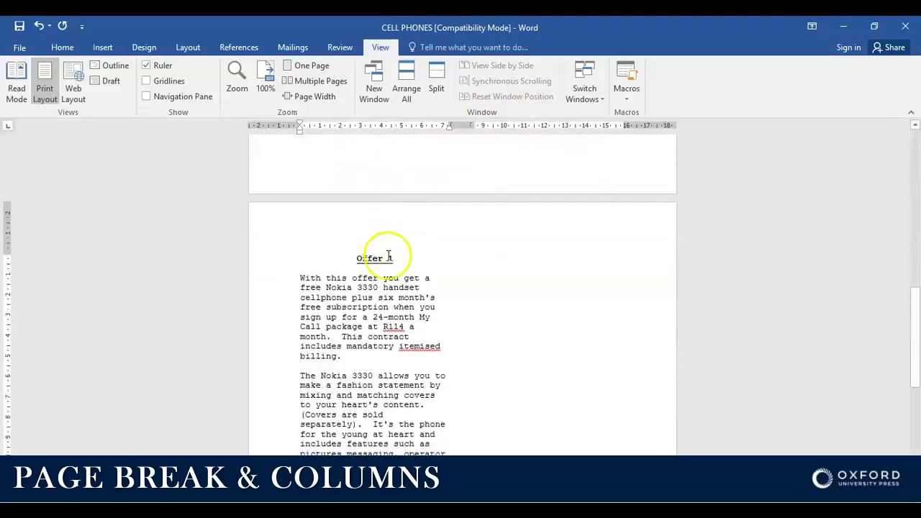
{"action": "scroll", "coordinate": [385, 260], "scroll_direction": "down", "scroll_amount": 3}
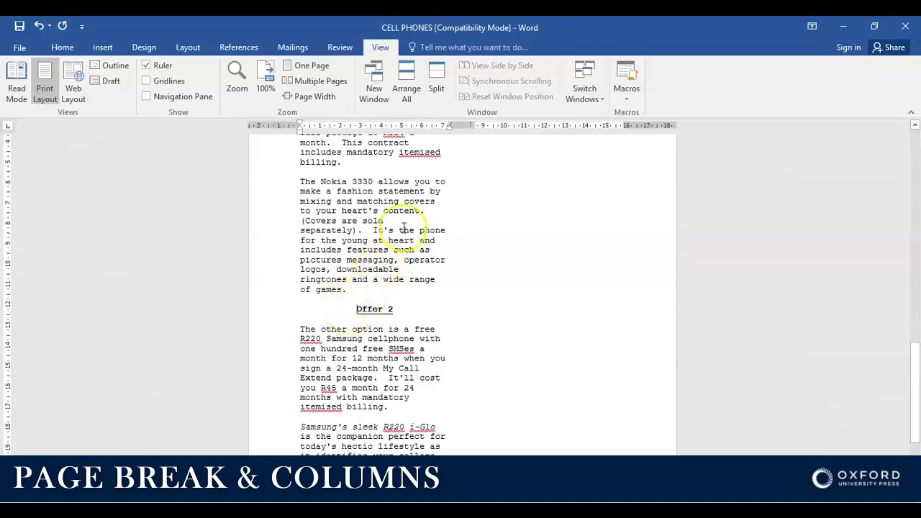
Insert a Column break from Layout > Breaks at the start of 'Offer 2'
{"action": "left_click", "coordinate": [357, 309]}
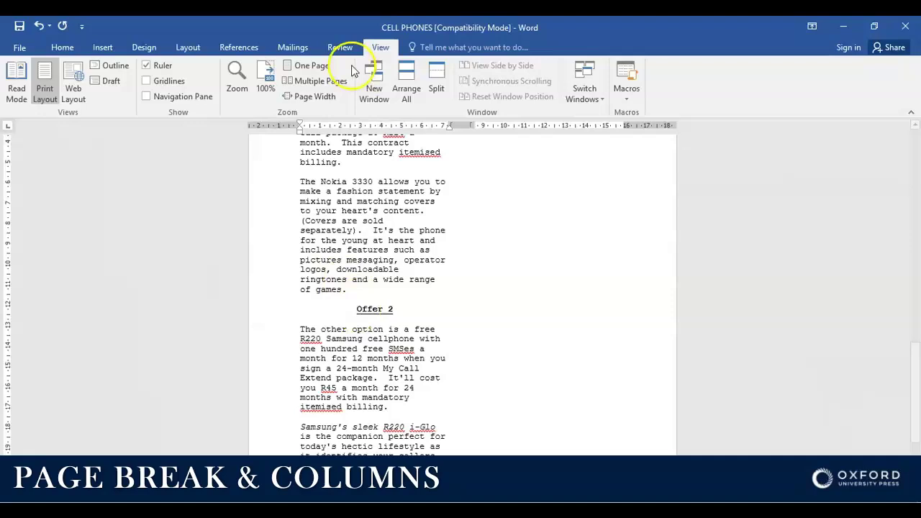
{"action": "left_click", "coordinate": [188, 49]}
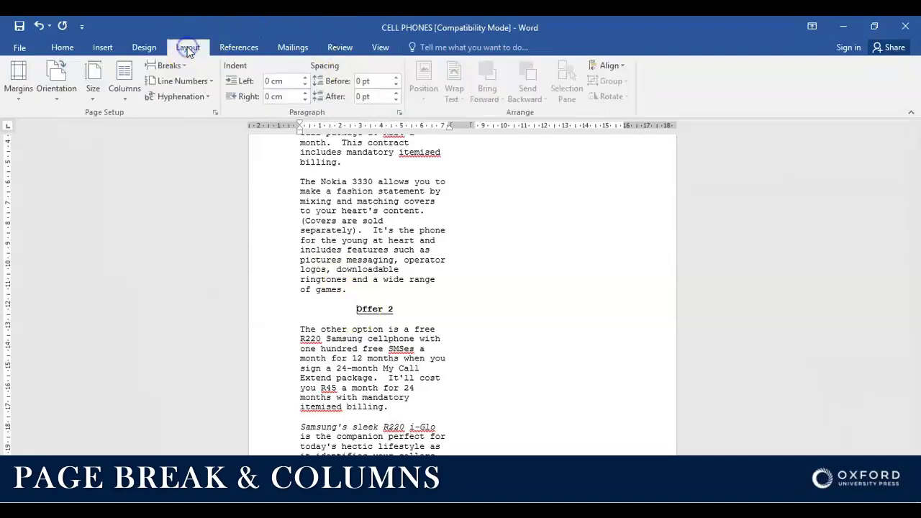
{"action": "left_click", "coordinate": [171, 67]}
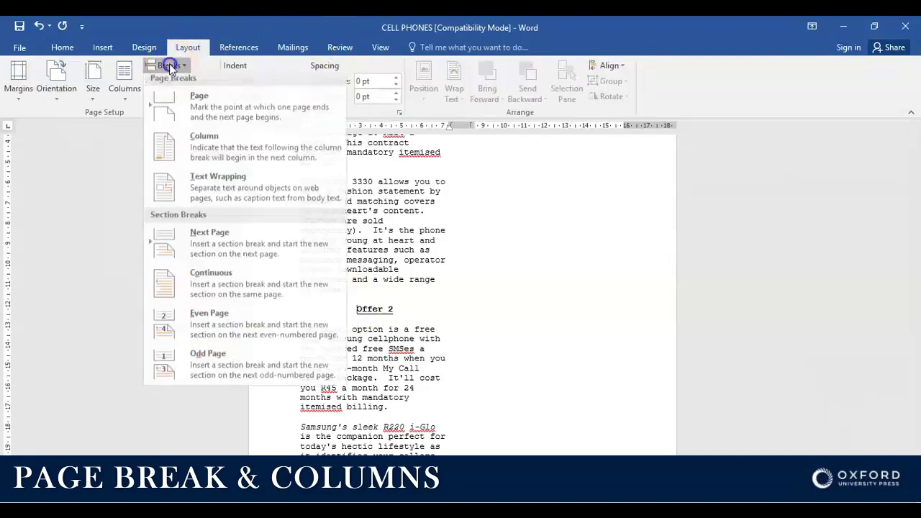
{"action": "left_click", "coordinate": [232, 110]}
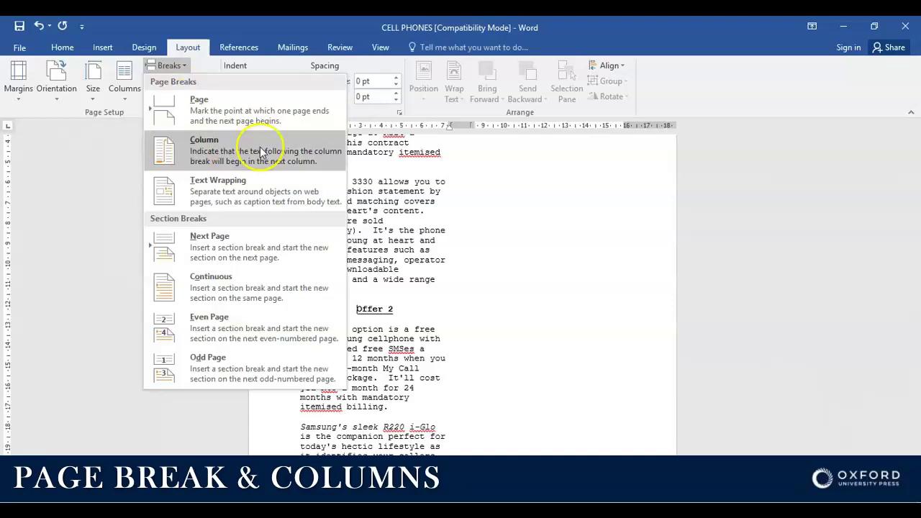
{"action": "left_click", "coordinate": [223, 144]}
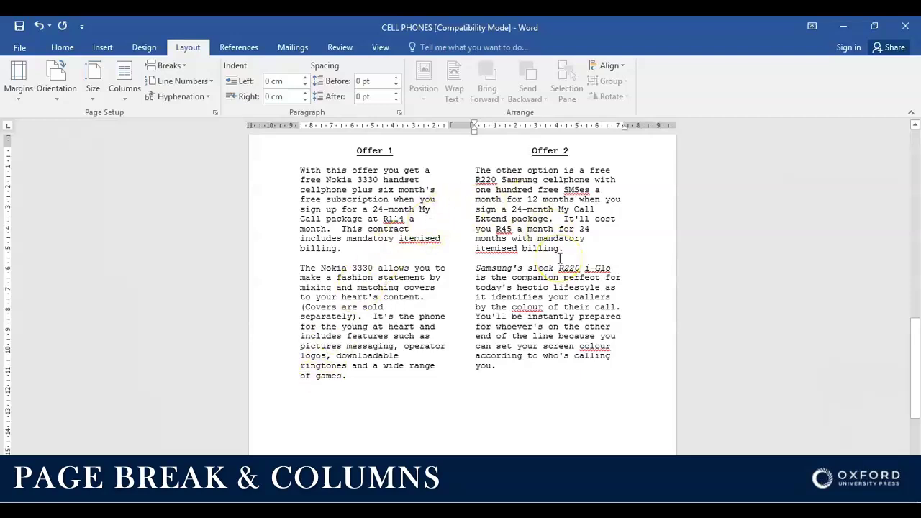
{"action": "scroll", "coordinate": [529, 225], "scroll_direction": "up", "scroll_amount": 2}
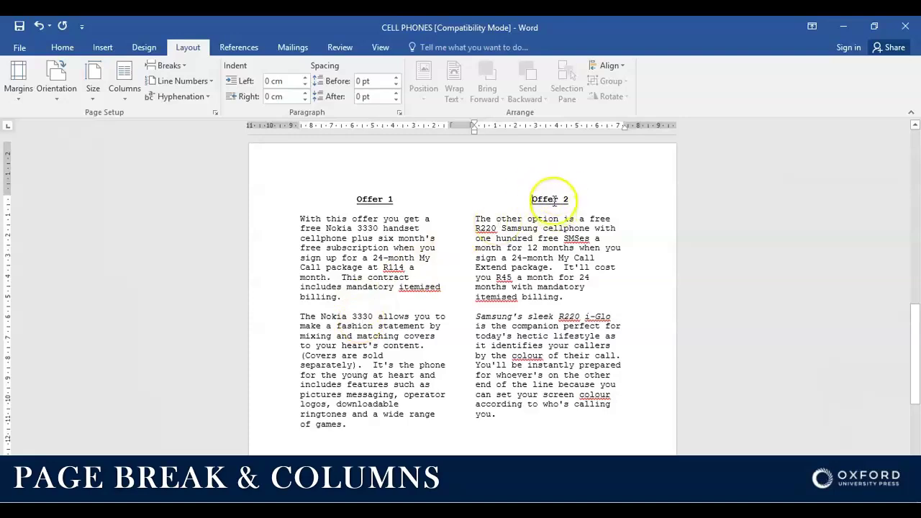
{"action": "left_click", "coordinate": [373, 201]}
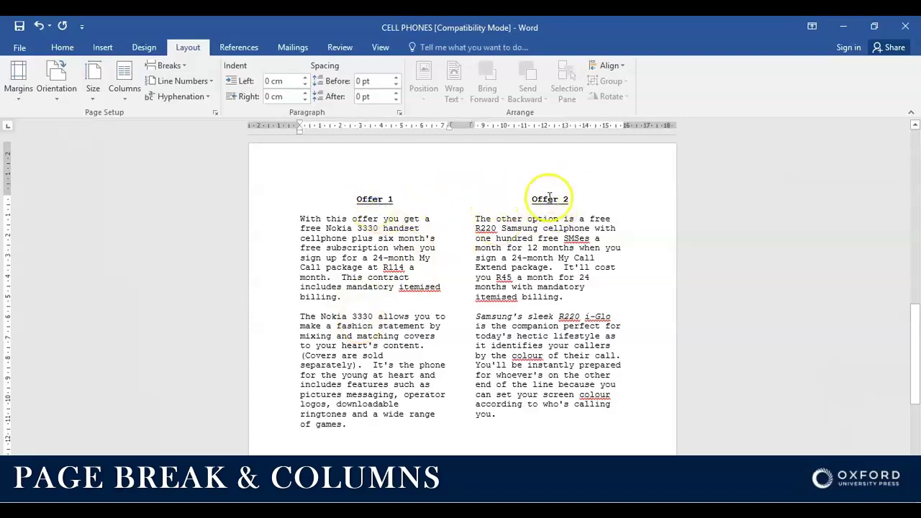